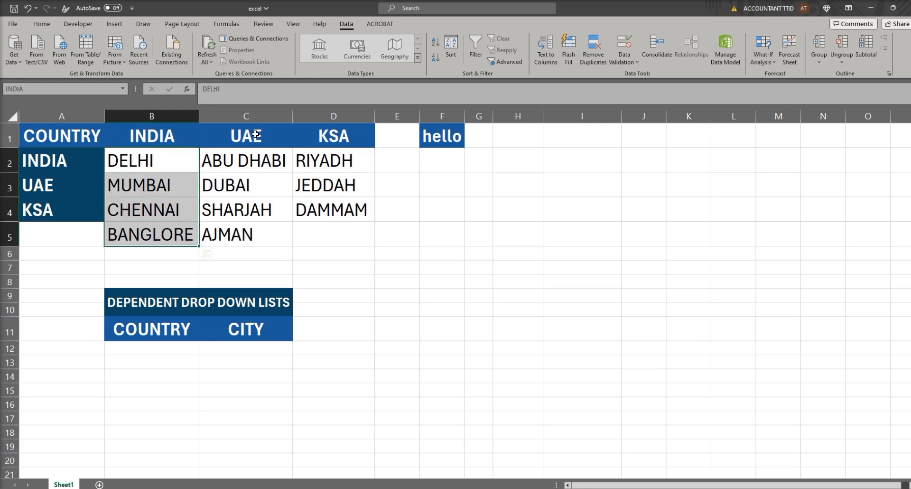
drag(233, 152, 230, 233)
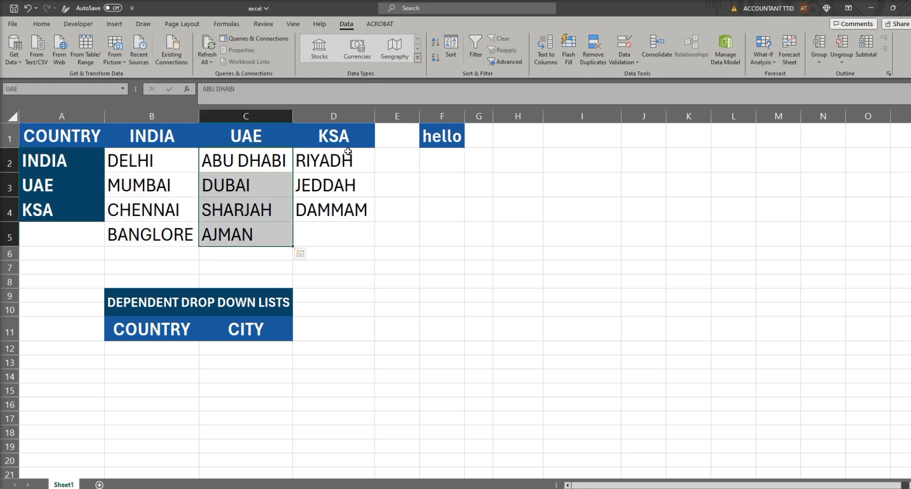
drag(349, 153, 330, 211)
click(345, 254)
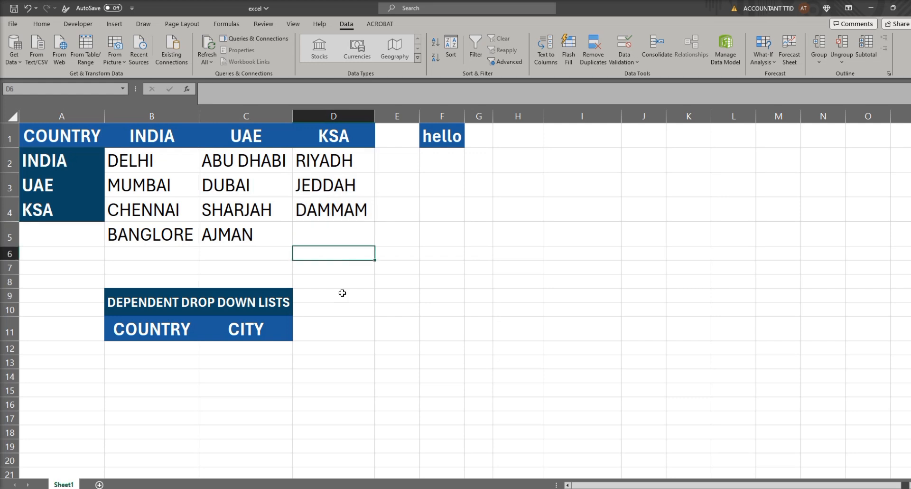
Step: Create named ranges from the table A1:D5, using only the top row for the names
drag(52, 135, 306, 229)
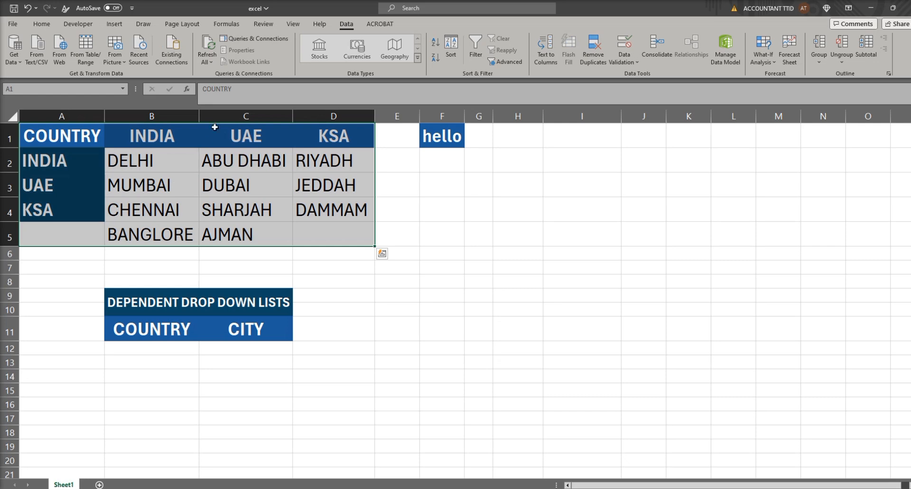
click(227, 24)
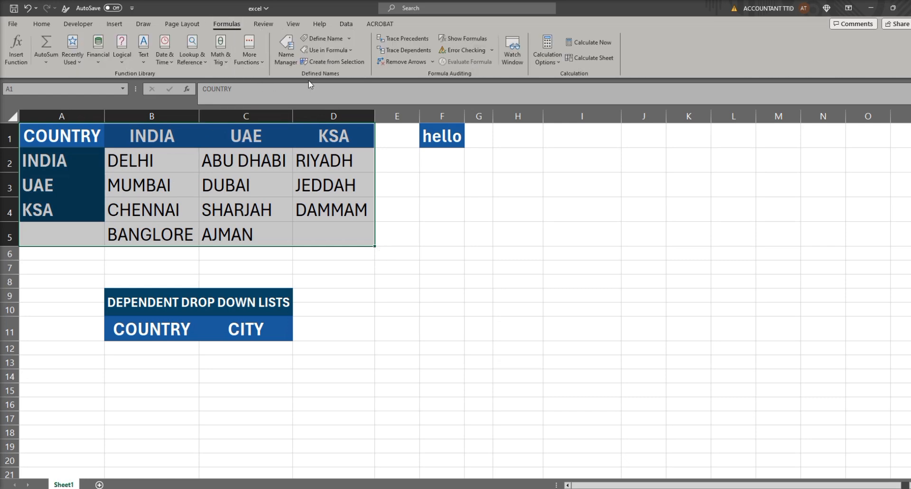
click(345, 64)
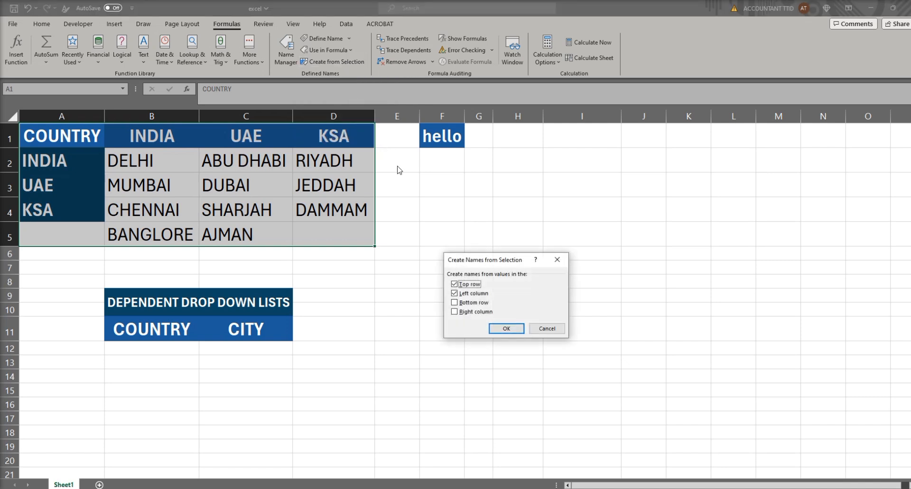
click(468, 296)
click(507, 328)
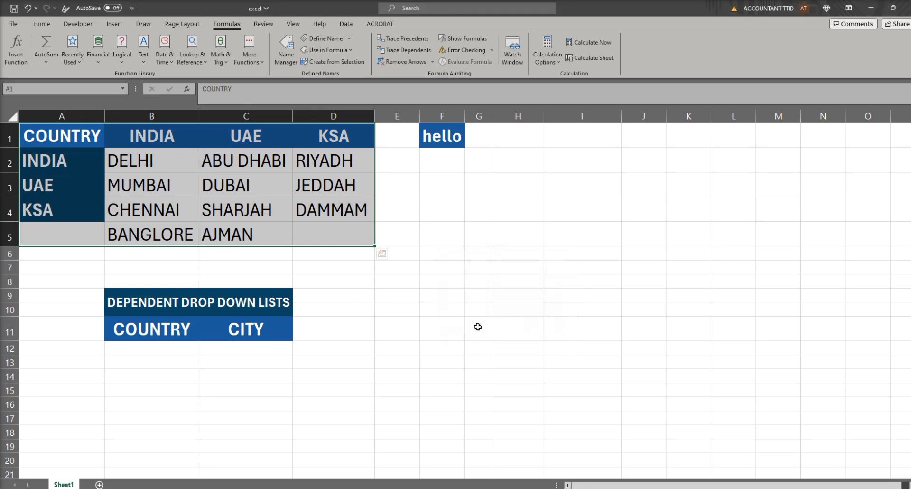
Step: Review the defined names and the cell ranges they refer to in the Name Manager
click(351, 51)
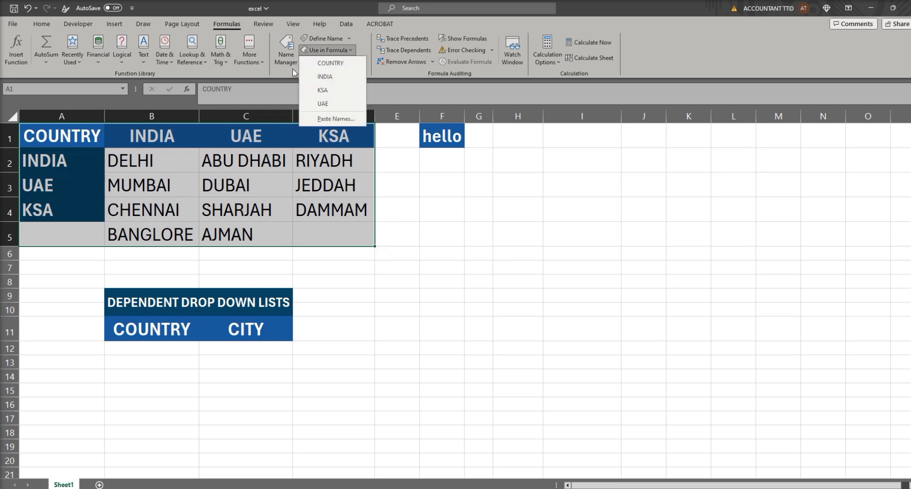
click(283, 58)
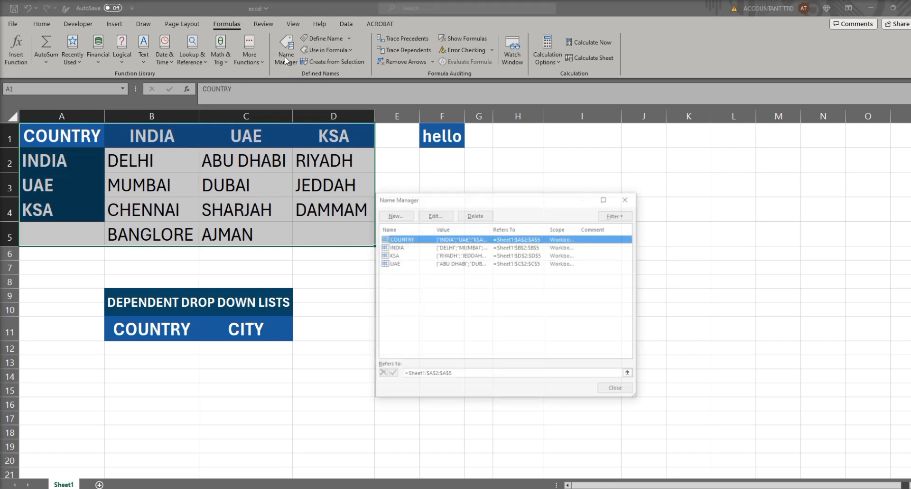
click(394, 247)
click(394, 255)
click(393, 264)
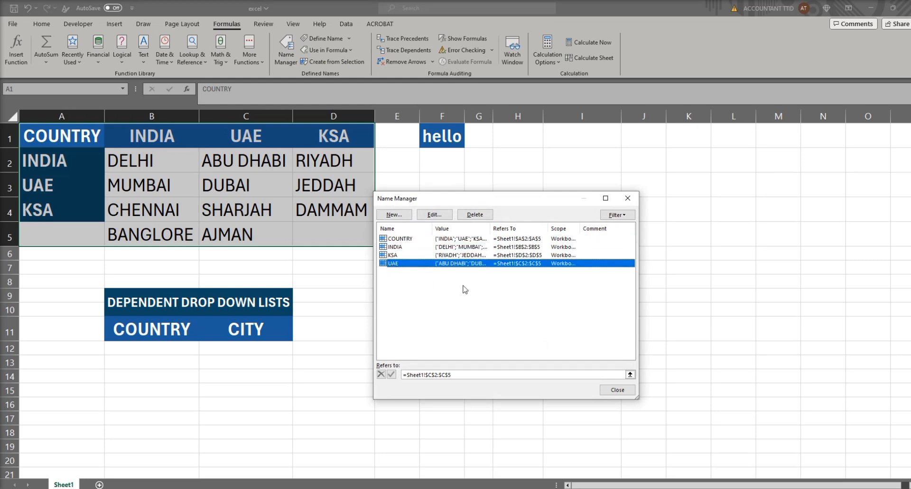
click(626, 198)
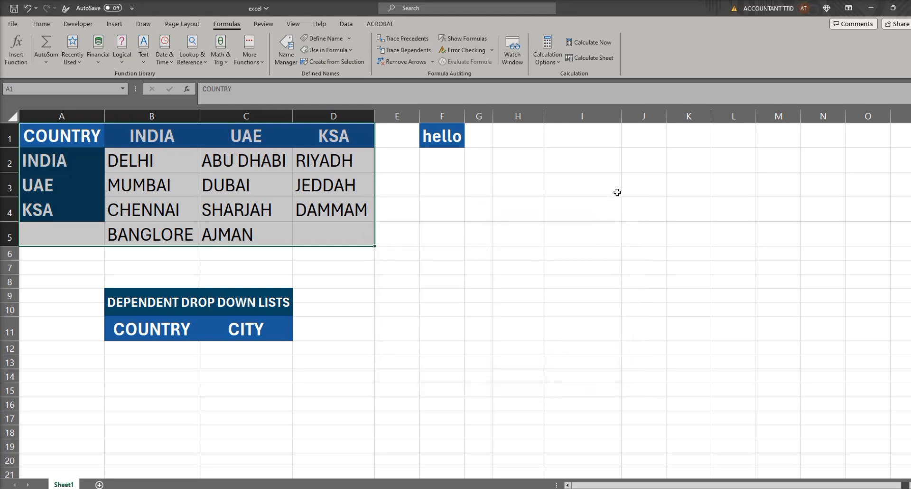
Step: Enter the sample entries india in B12 and delhi in C12 under the COUNTRY and CITY headers
click(182, 349)
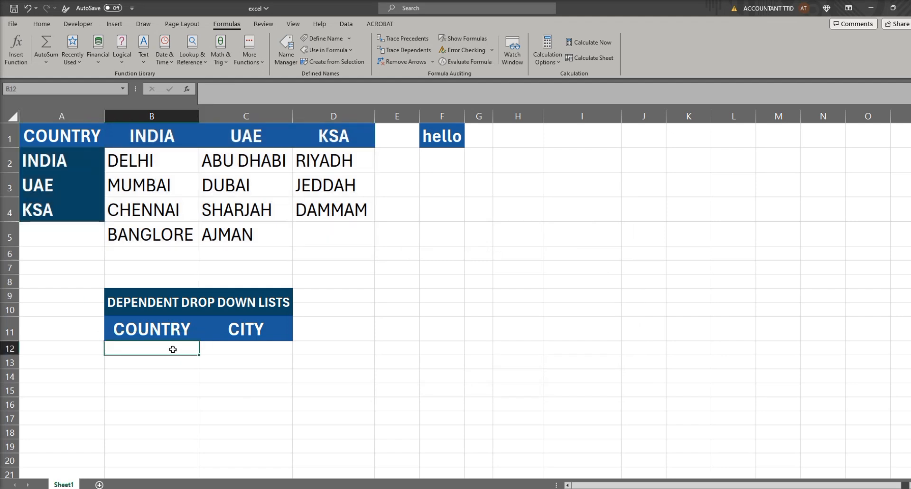
text(india)
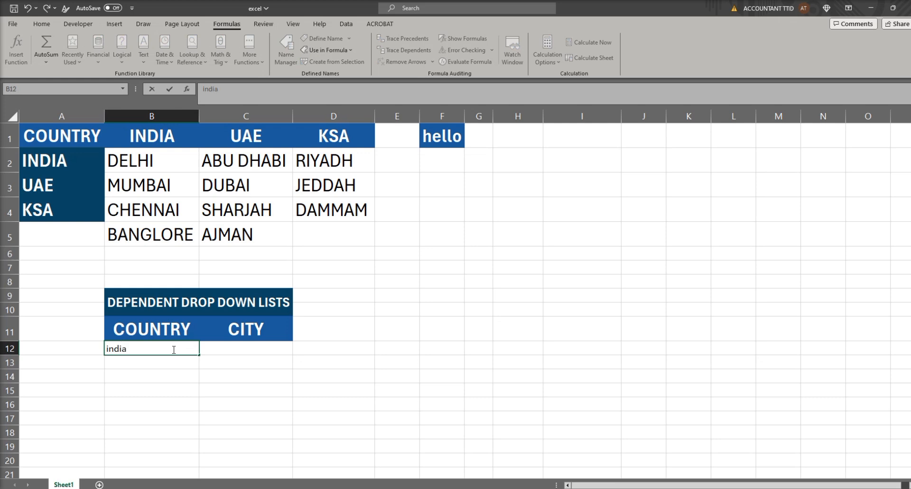
key(Tab)
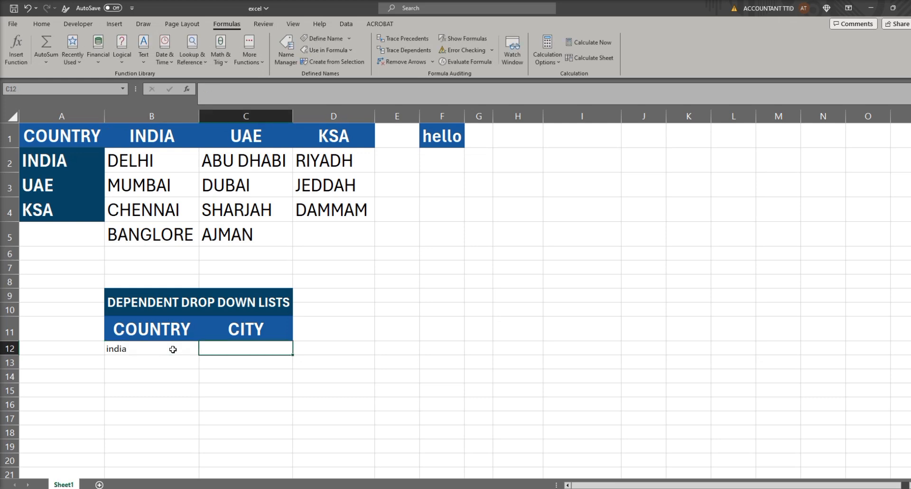
text(delhi)
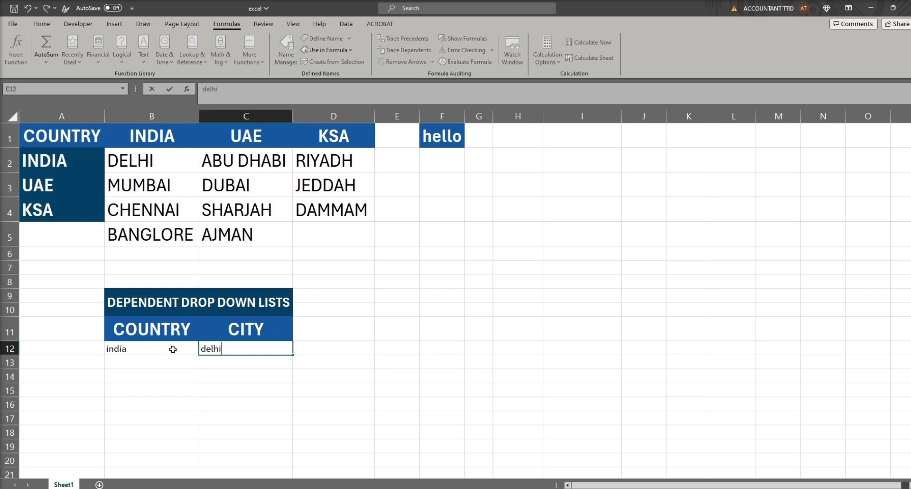
key(Return)
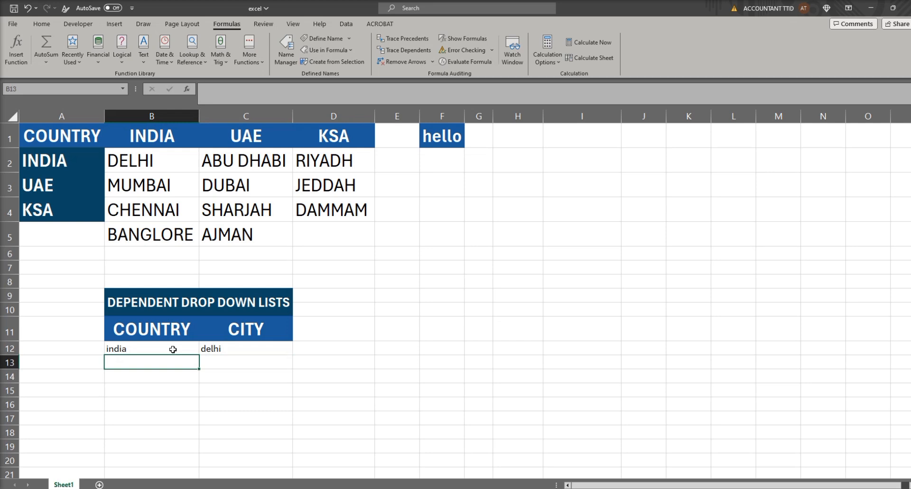
drag(173, 162, 185, 235)
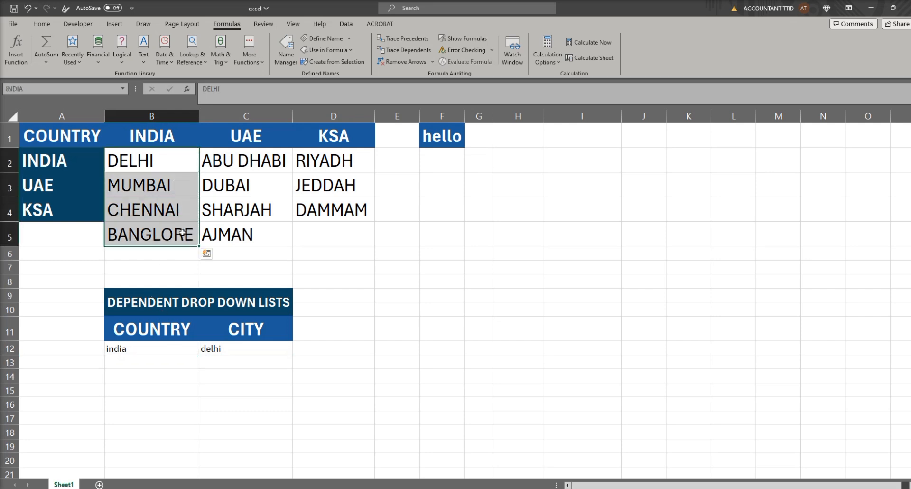
key(ctrl+c)
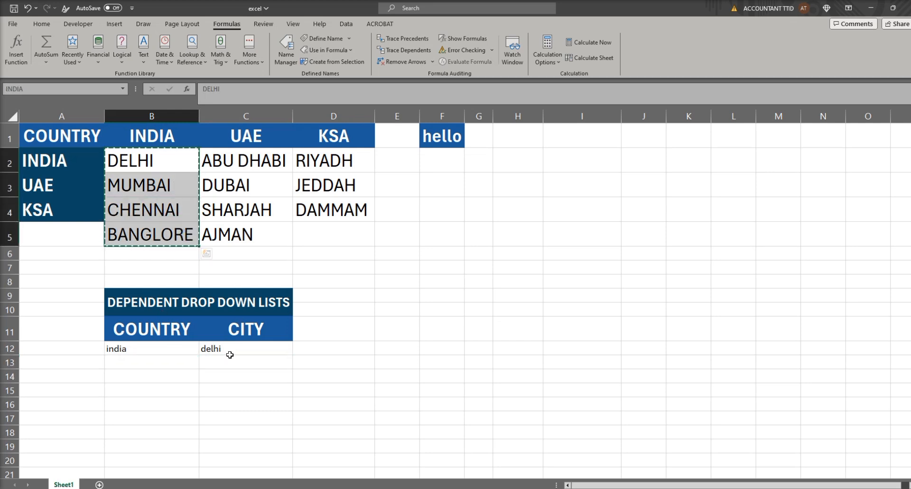
key(Escape)
Step: Clear the sample entries from cells C12 and B12
click(167, 350)
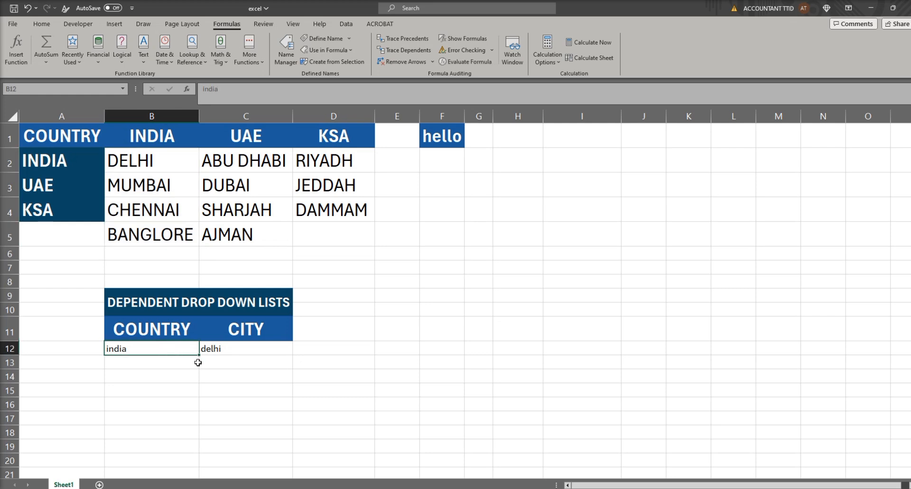
click(233, 349)
key(Delete)
click(165, 350)
key(Delete)
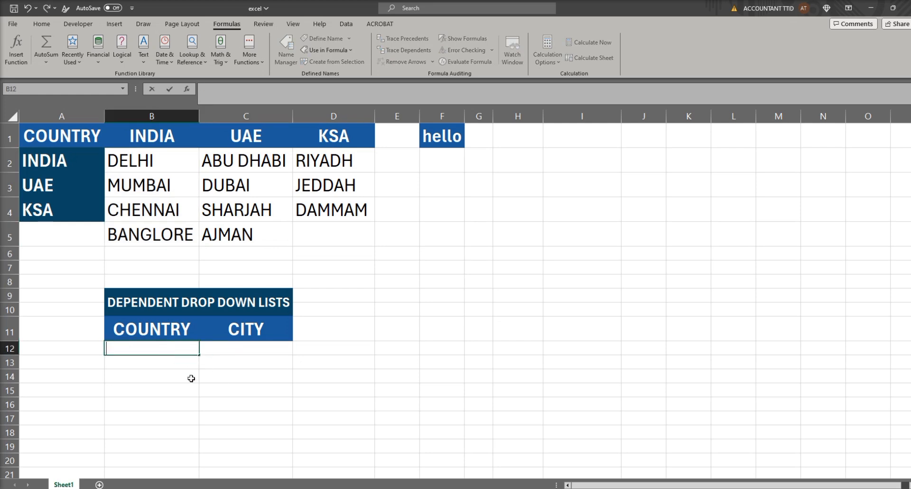
key(Down)
key(Down)
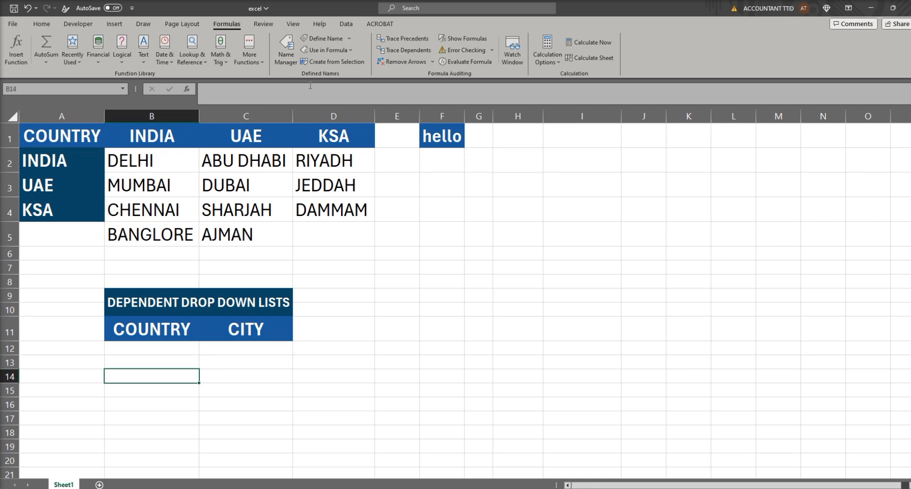
Step: Add a list data validation to cell B12 with the source =country
click(160, 346)
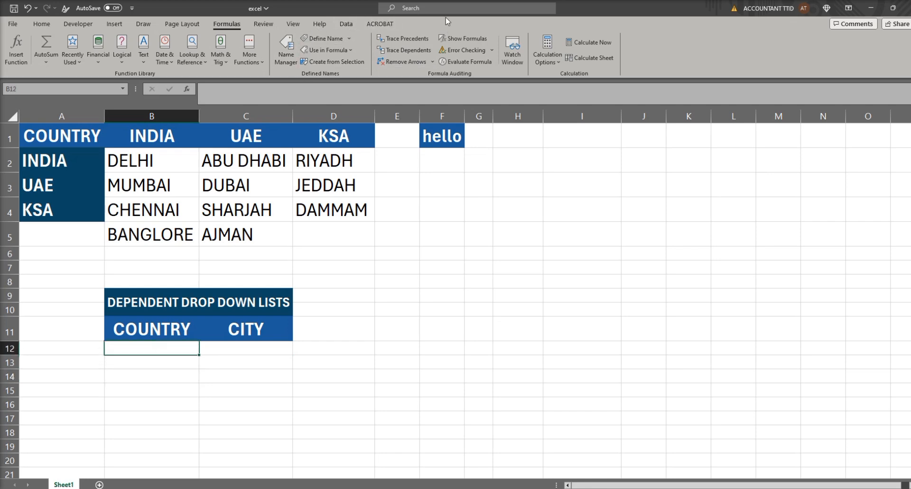
click(346, 24)
click(626, 62)
click(628, 76)
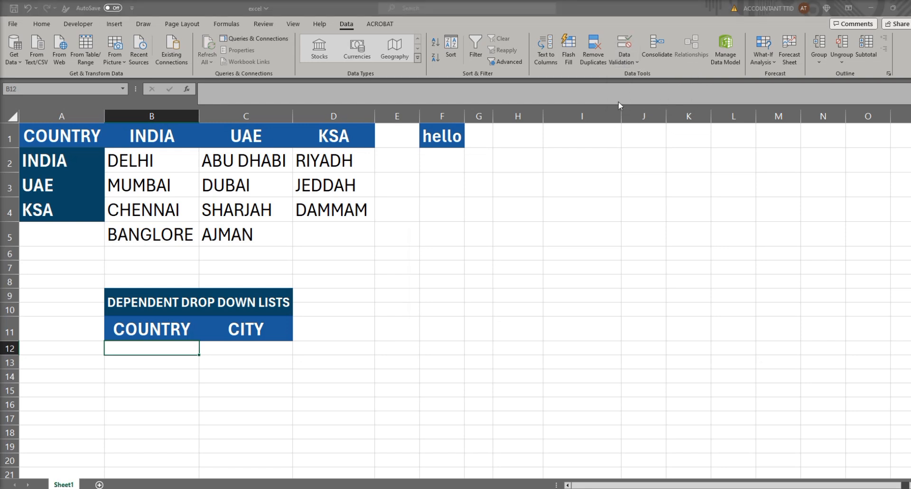
click(452, 275)
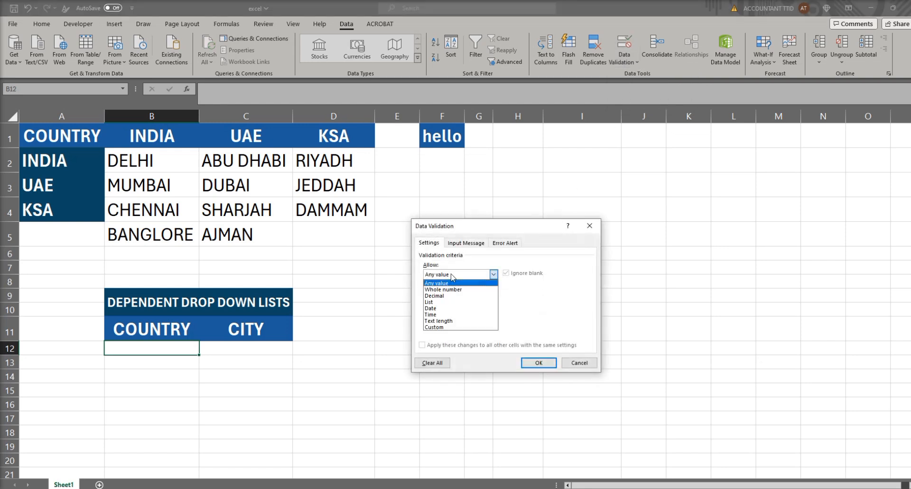
click(440, 302)
click(440, 314)
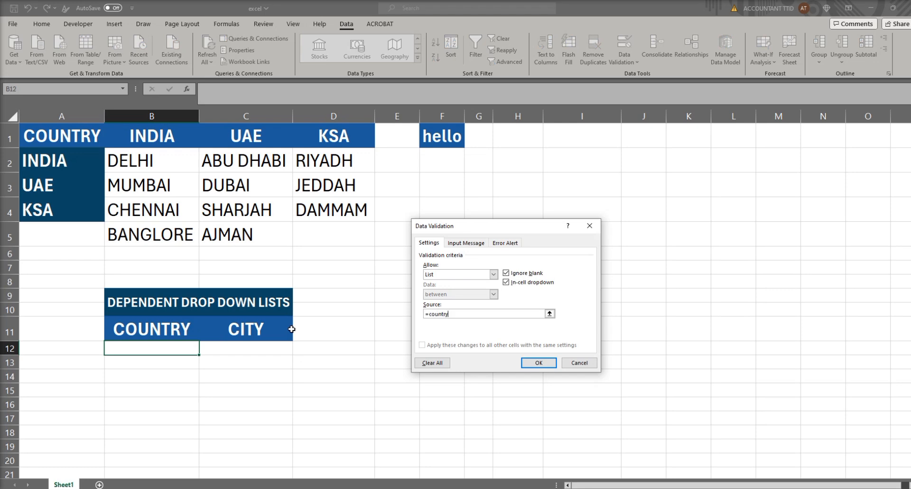
key(Return)
Step: Copy the country drop-down from B12 to cells B13:B14
key(ctrl+c)
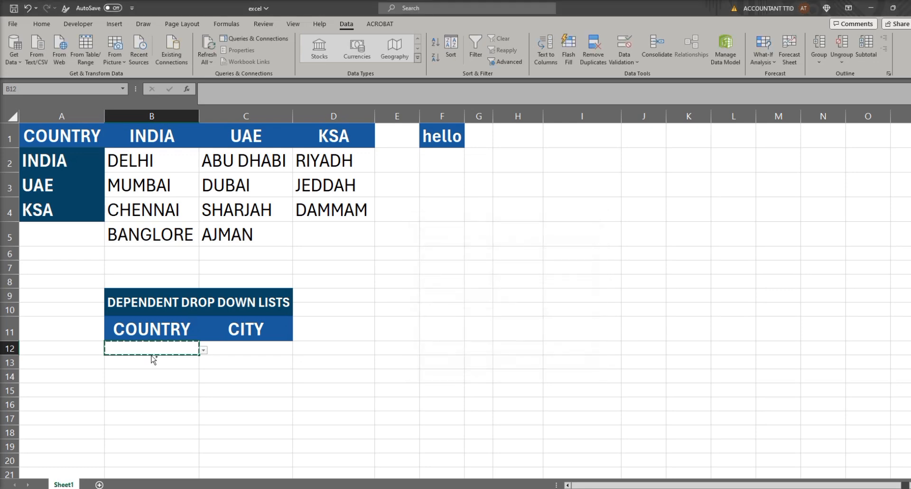
drag(150, 363, 143, 373)
key(ctrl+v)
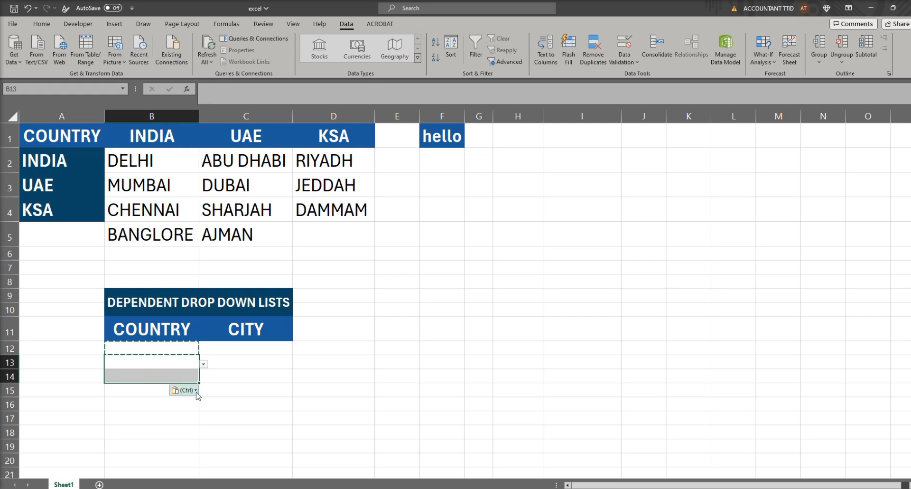
Step: Check the drop-down lists in cells B13 and B14 without choosing a country
click(183, 362)
click(202, 365)
click(199, 364)
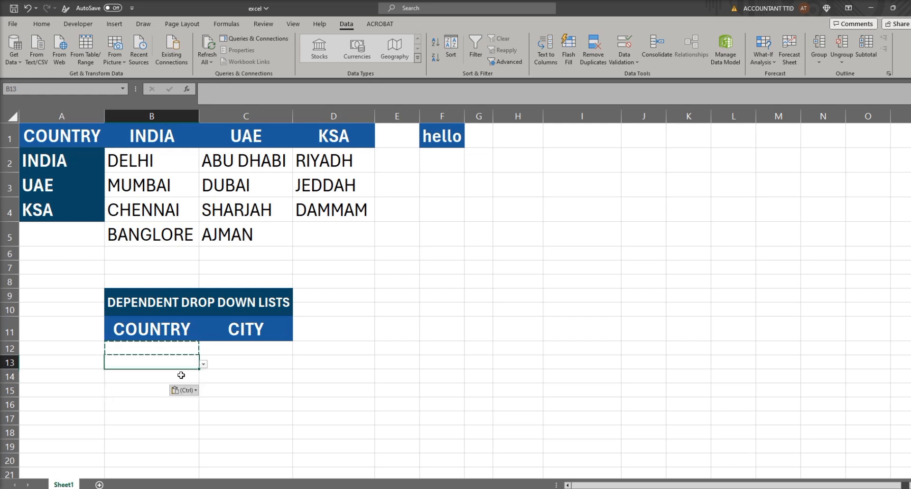
click(177, 376)
click(203, 378)
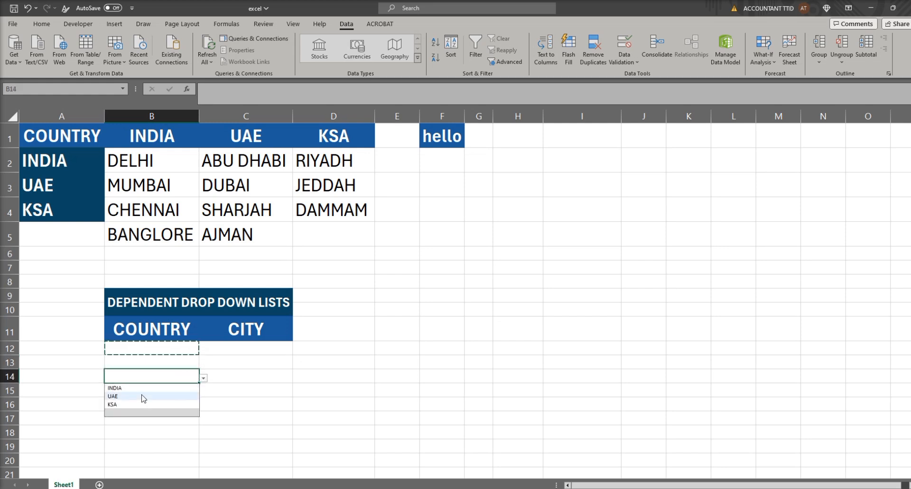
click(219, 362)
click(249, 346)
key(Escape)
click(175, 347)
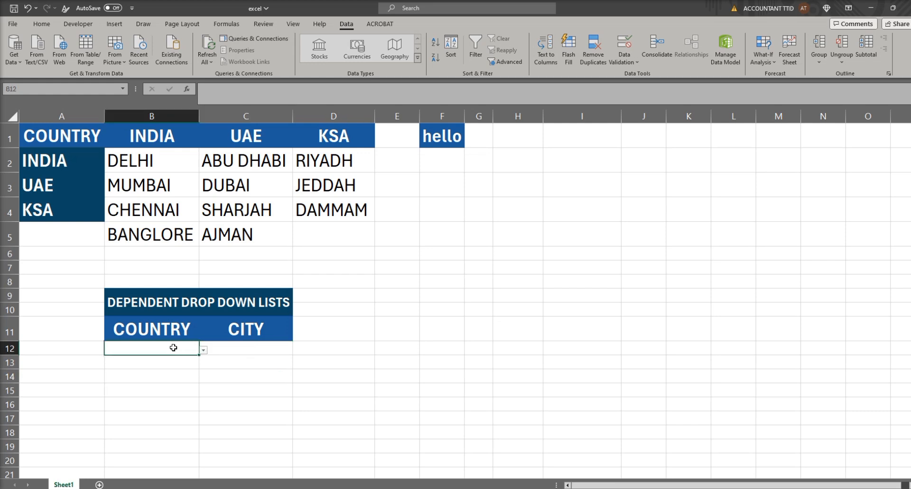
Step: With C12 selected, view the defined names available for use in a formula
click(231, 346)
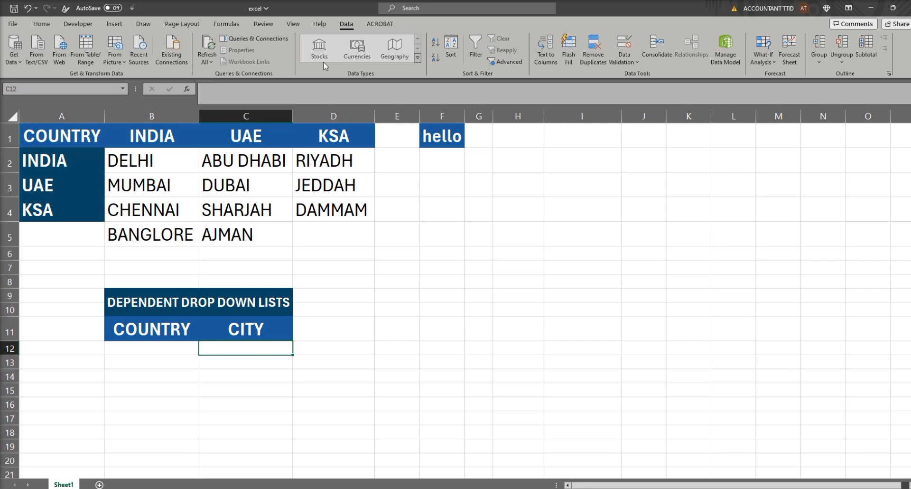
click(227, 24)
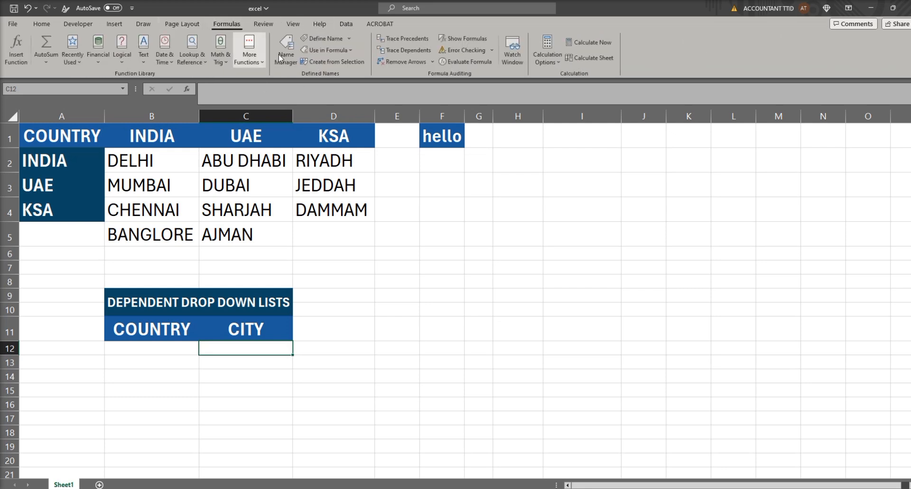
click(349, 50)
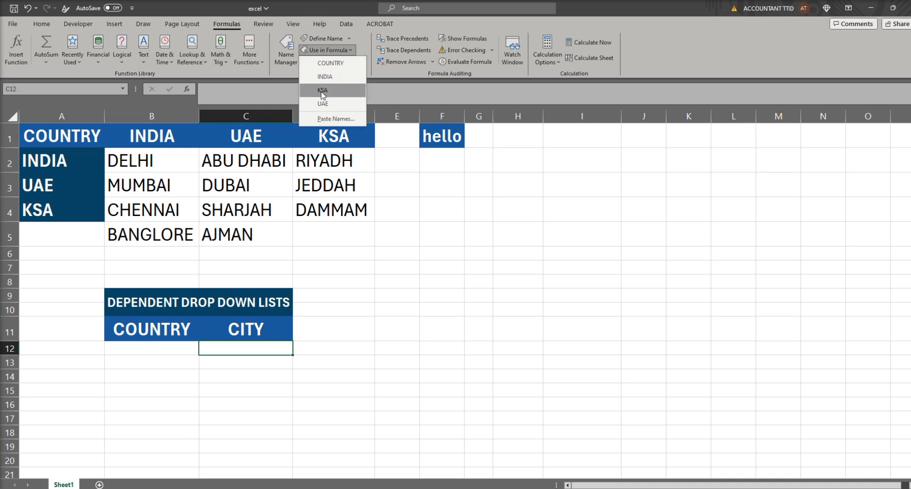
click(488, 214)
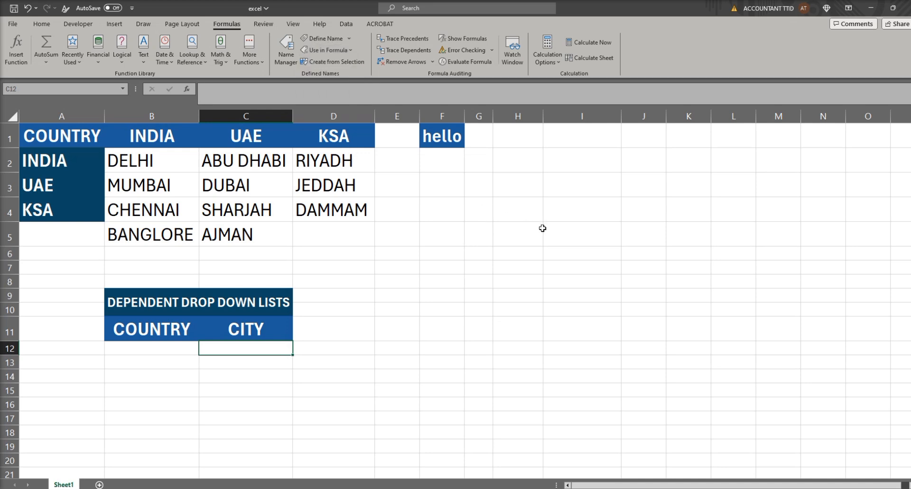
click(541, 228)
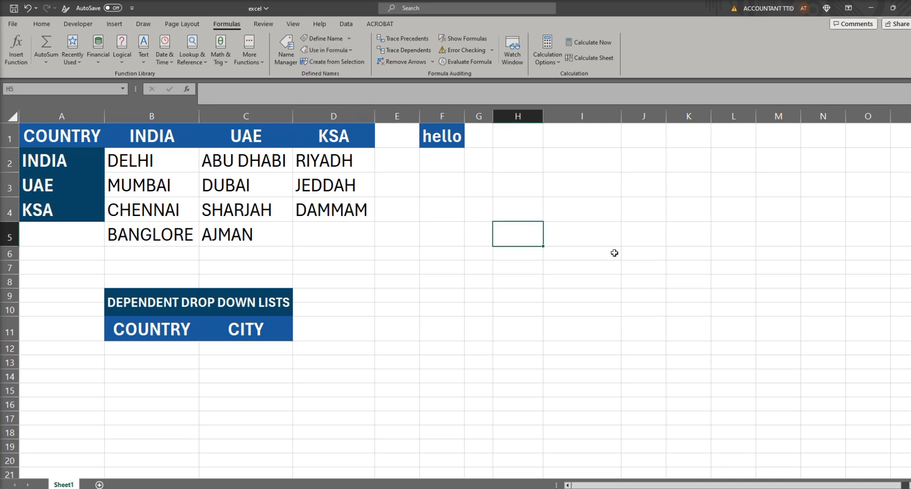
Step: Enter the formula =INDIRECT("N1") in cell H5
text(=ind)
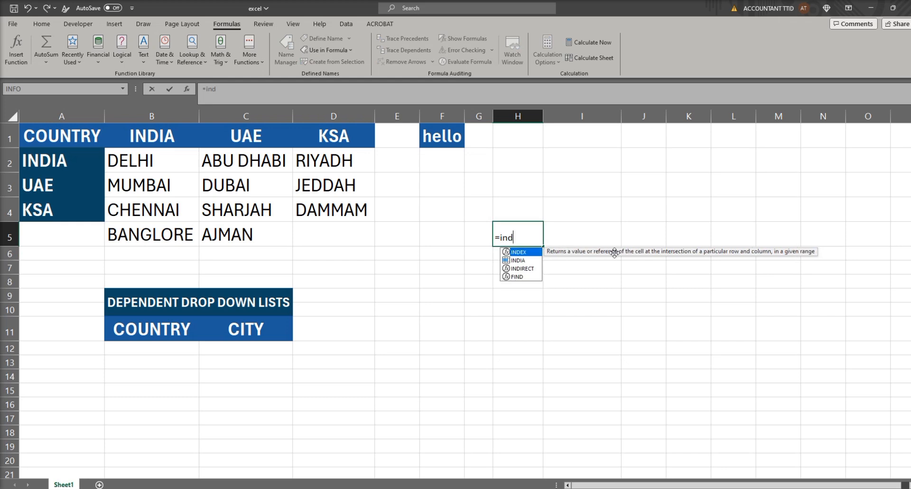
text(irect)
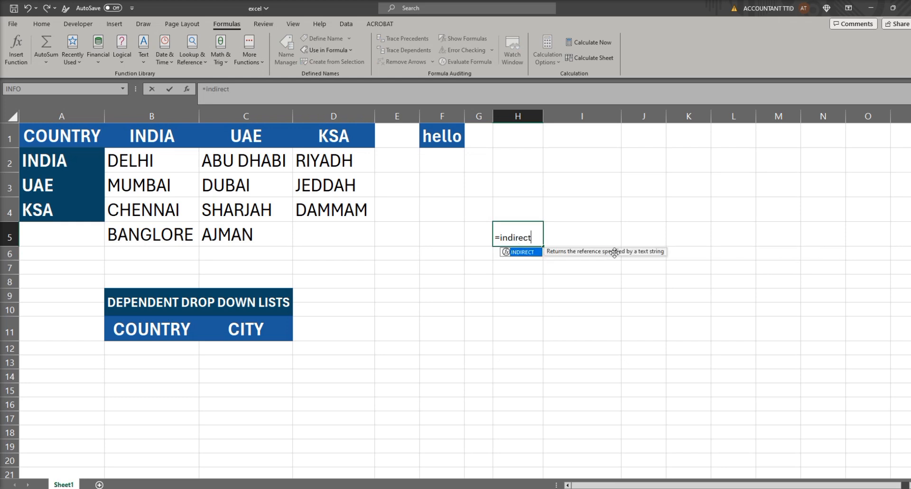
text(()
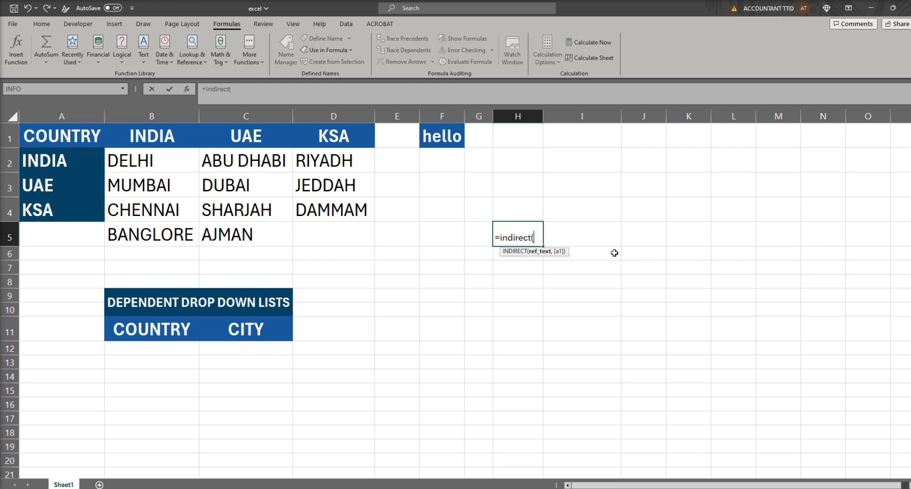
click(832, 134)
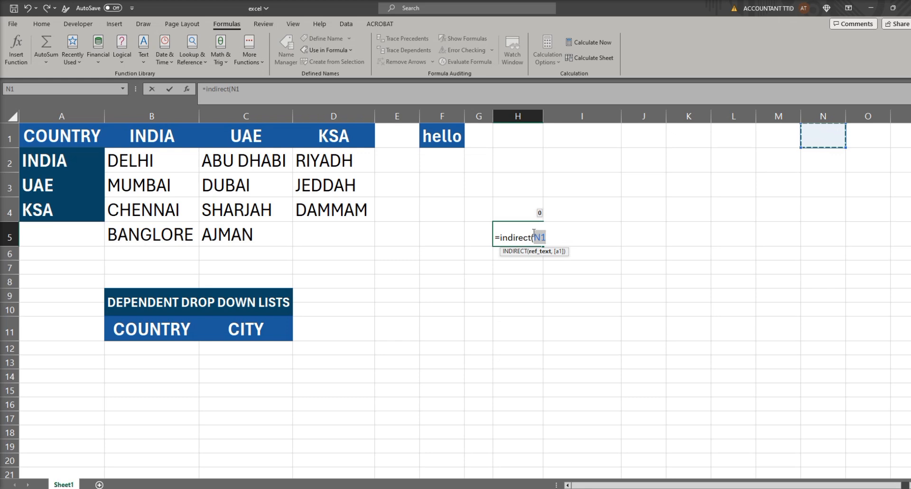
click(534, 236)
text(")
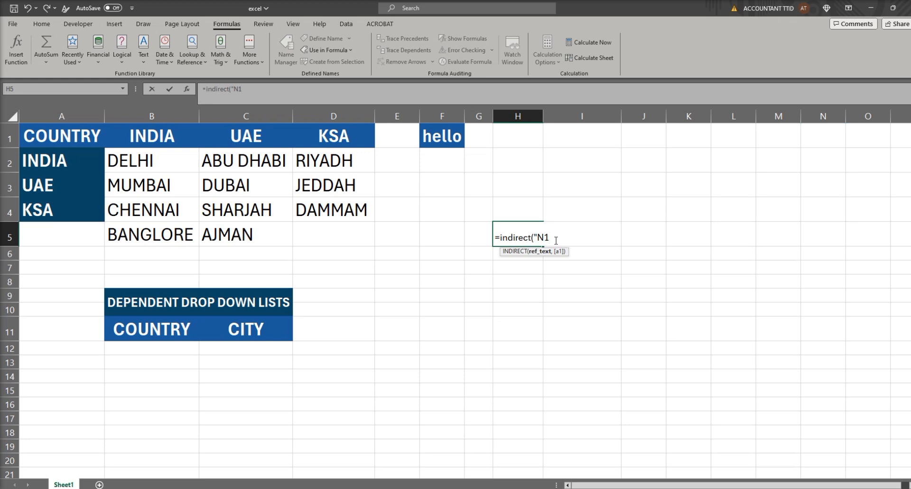
text())
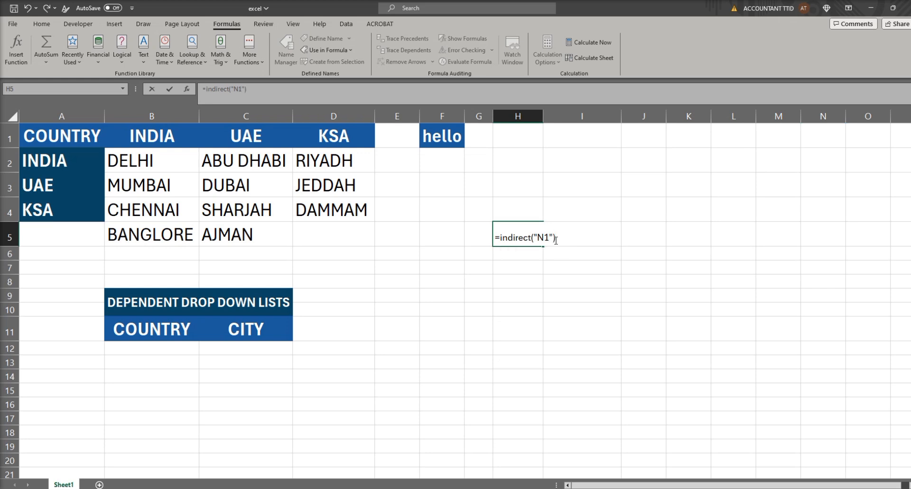
key(Return)
Step: Enter the text hello in cell N1
click(829, 132)
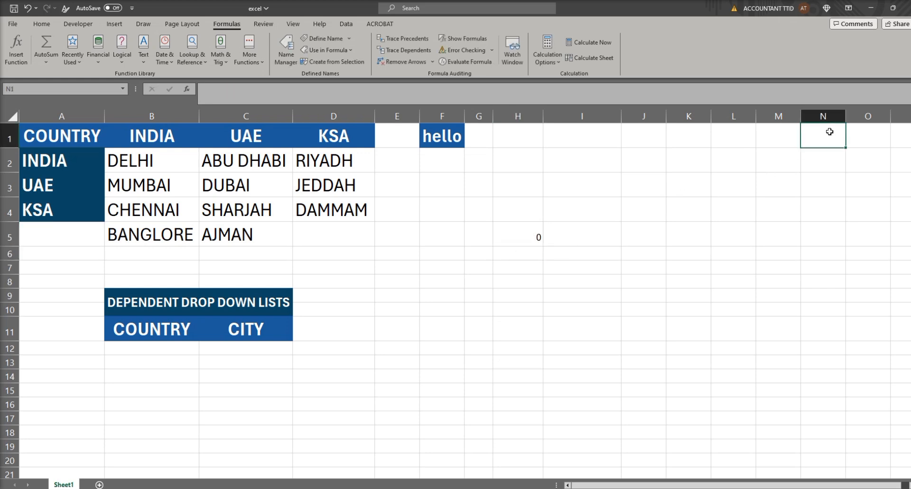
text(hello)
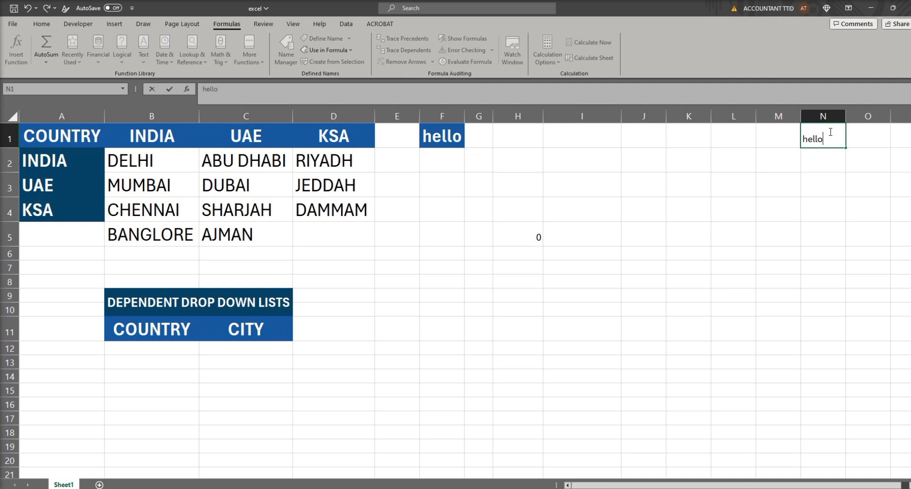
key(Return)
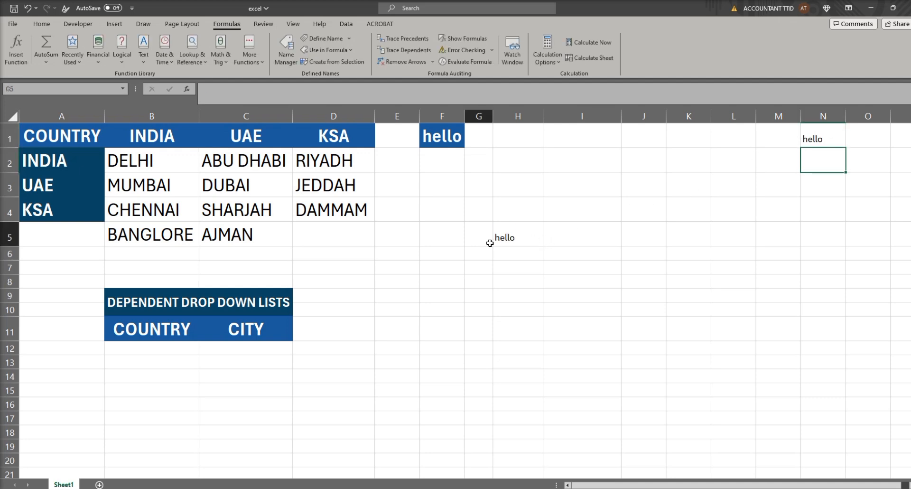
Step: Examine the INDIRECT formula in cell H5 without changing it
click(489, 238)
click(517, 238)
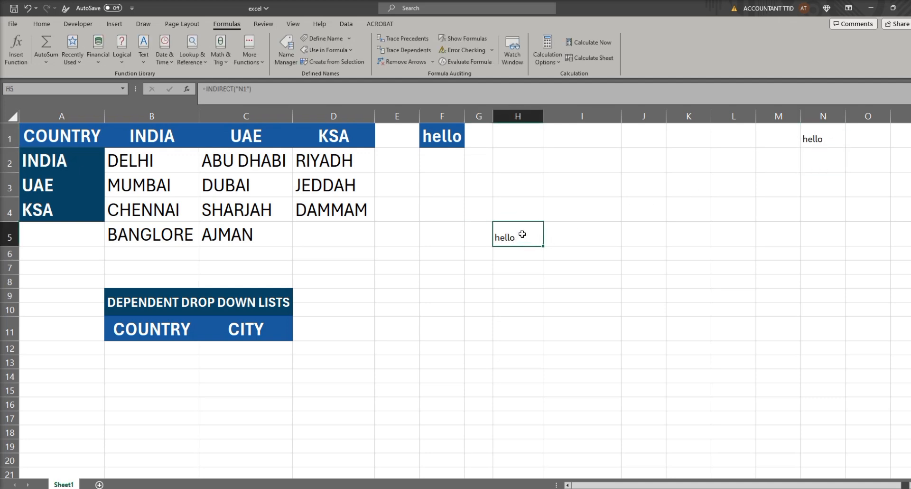
double_click(522, 234)
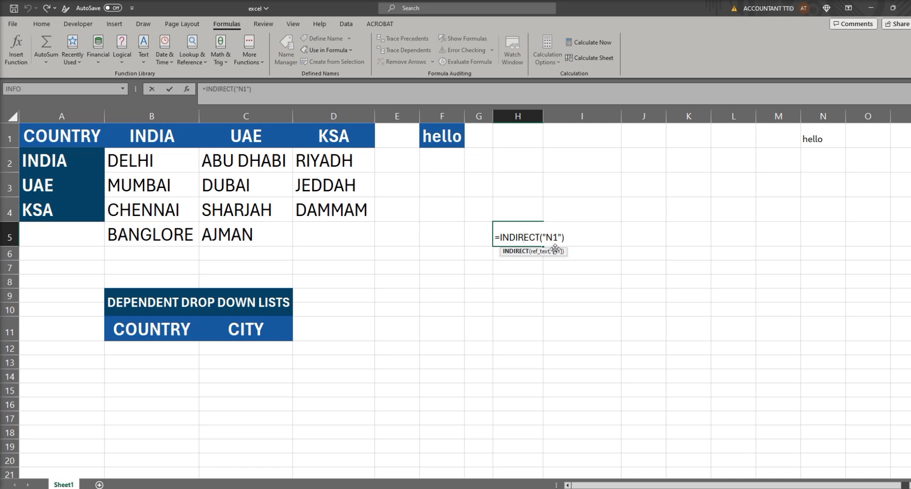
click(533, 282)
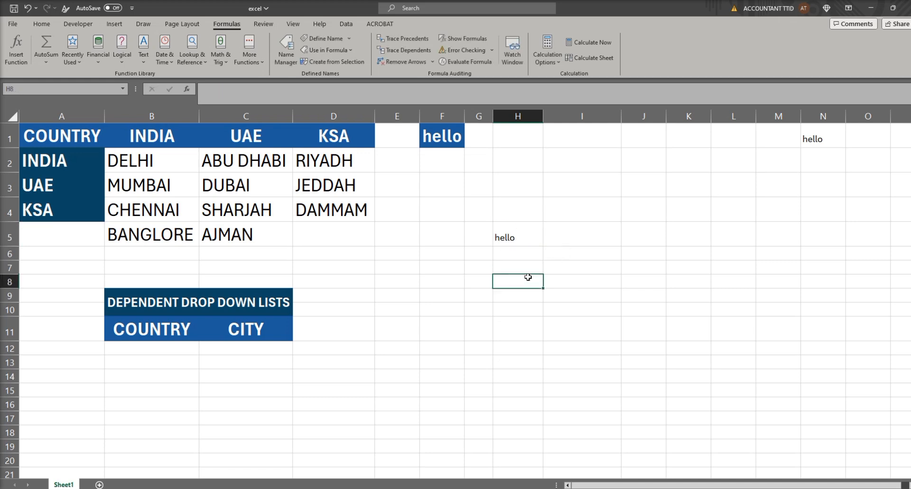
click(520, 237)
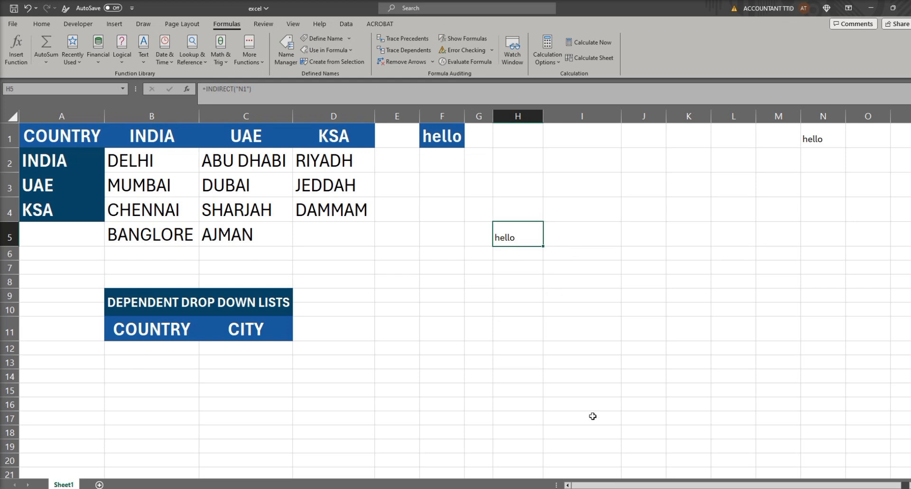
Step: Enter the formula =INDIRECT(D1) in cell I3, referring to the KSA heading
click(606, 186)
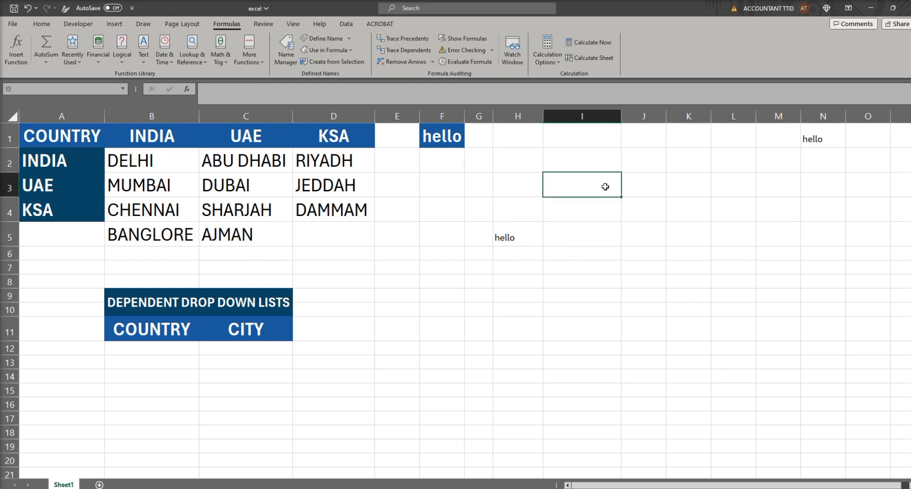
text(=indirec)
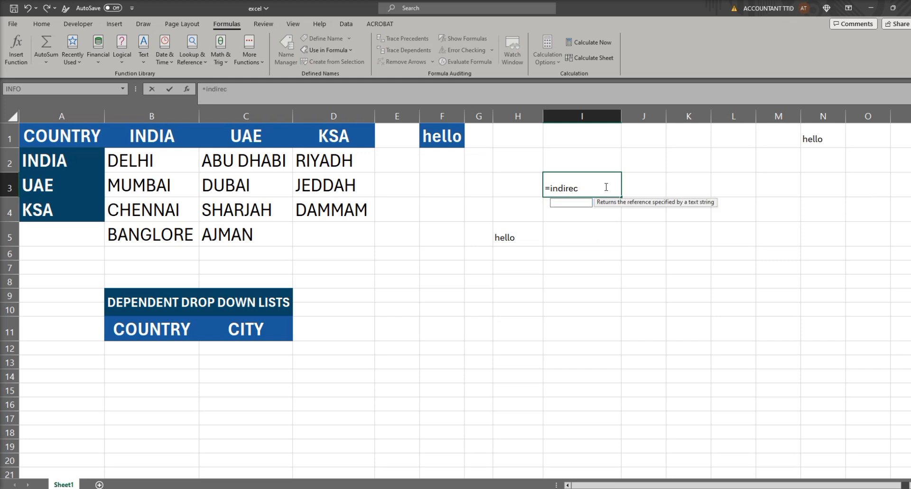
text(t()
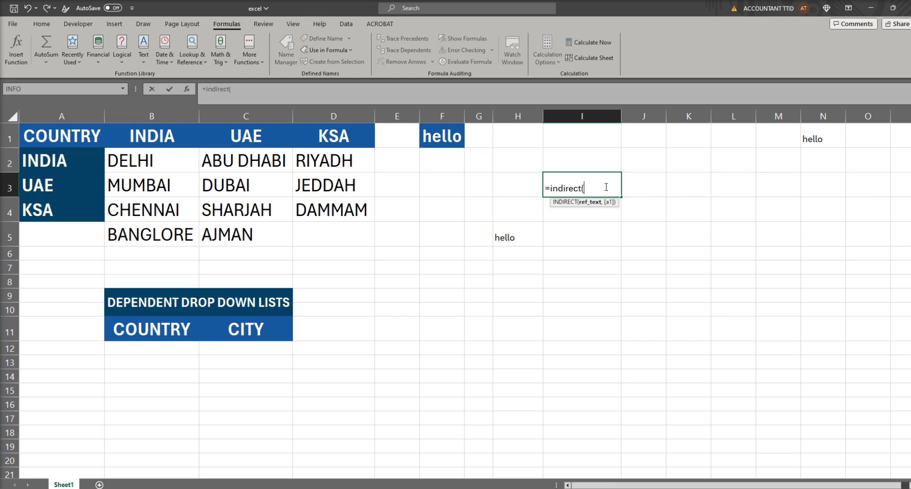
click(342, 138)
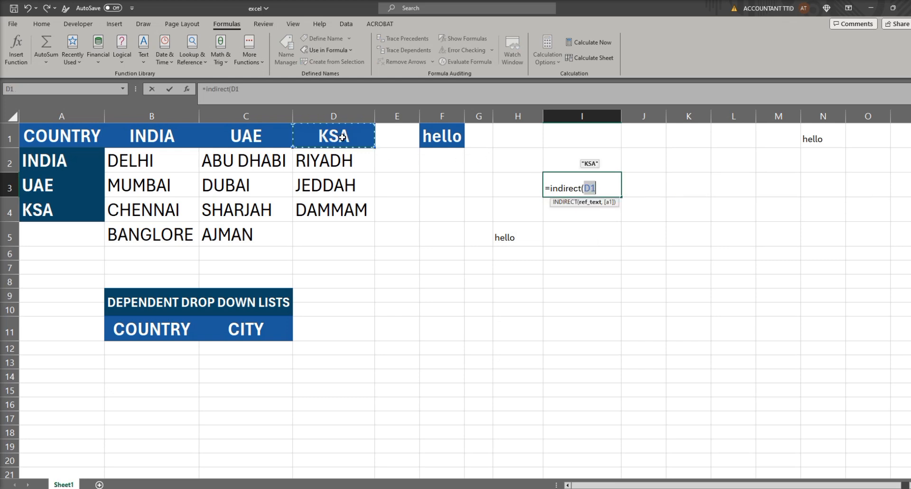
text())
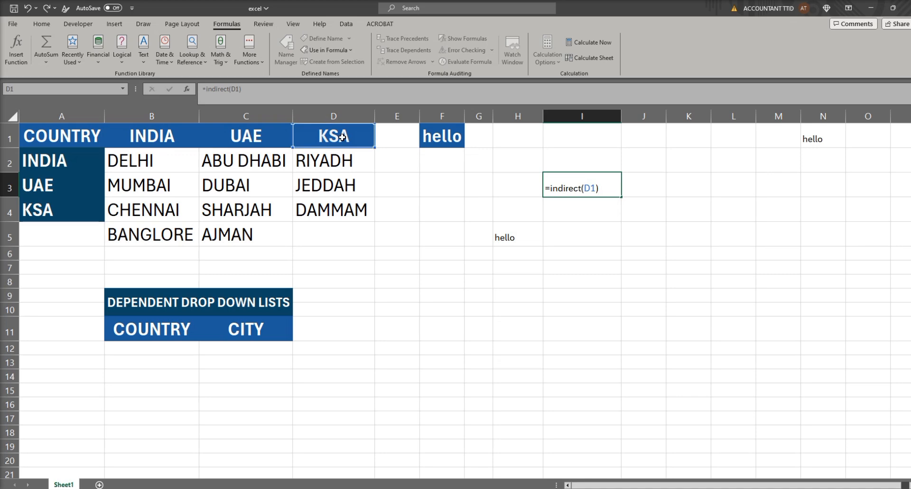
key(Return)
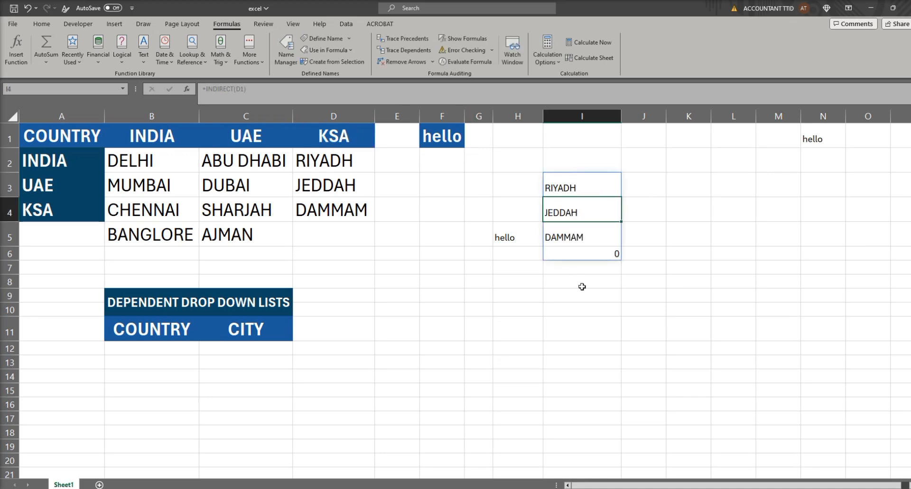
Step: Add a list data validation to the city cell C12 with the source =indirect($B12)
click(141, 346)
click(258, 346)
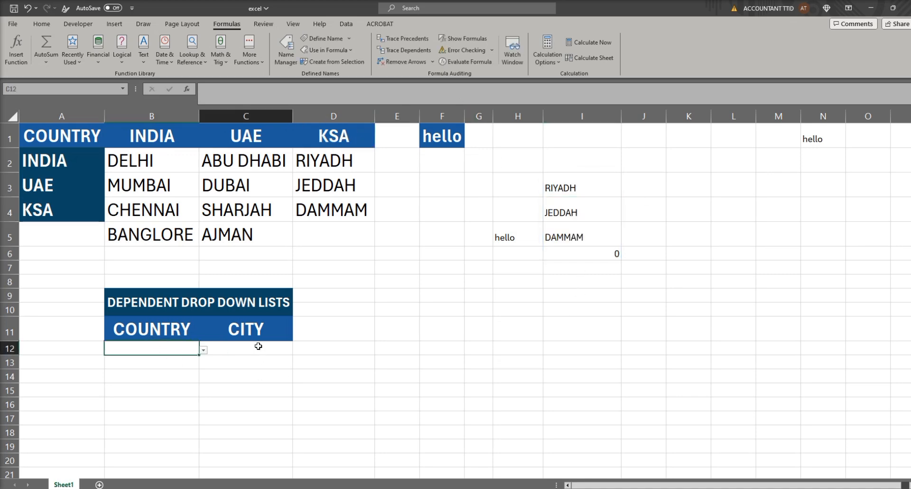
click(346, 24)
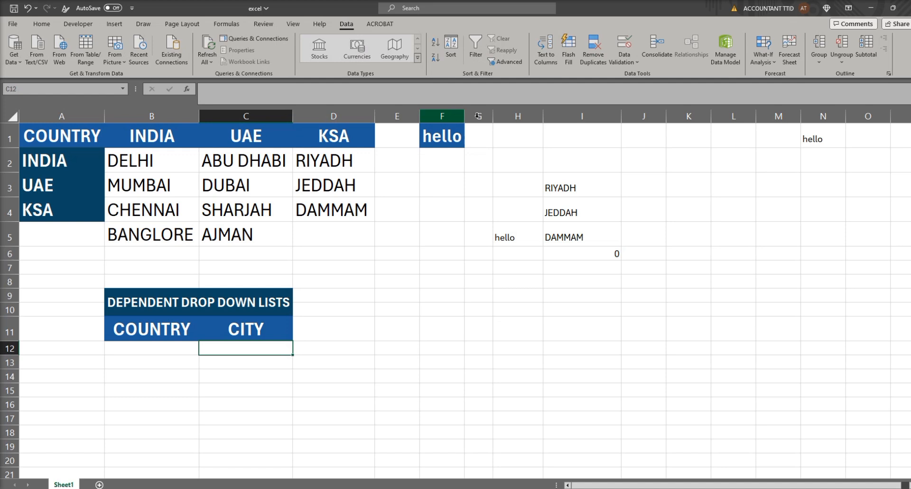
click(633, 62)
click(646, 75)
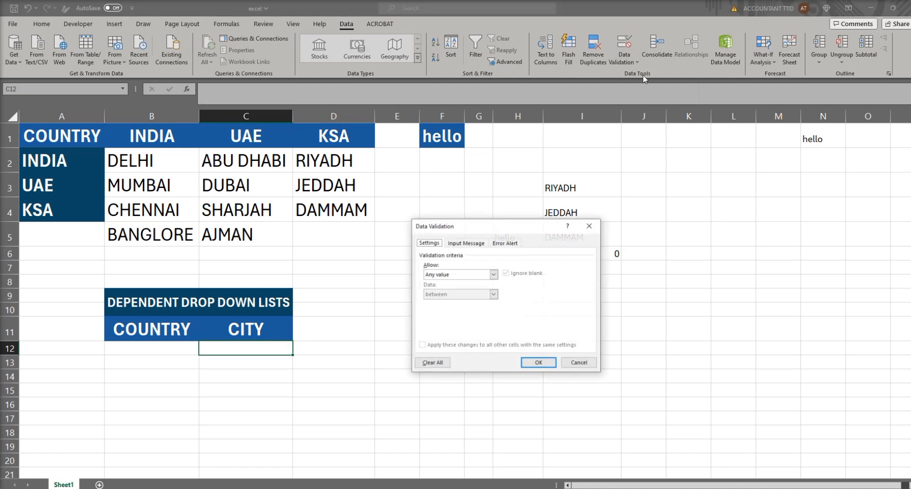
click(452, 275)
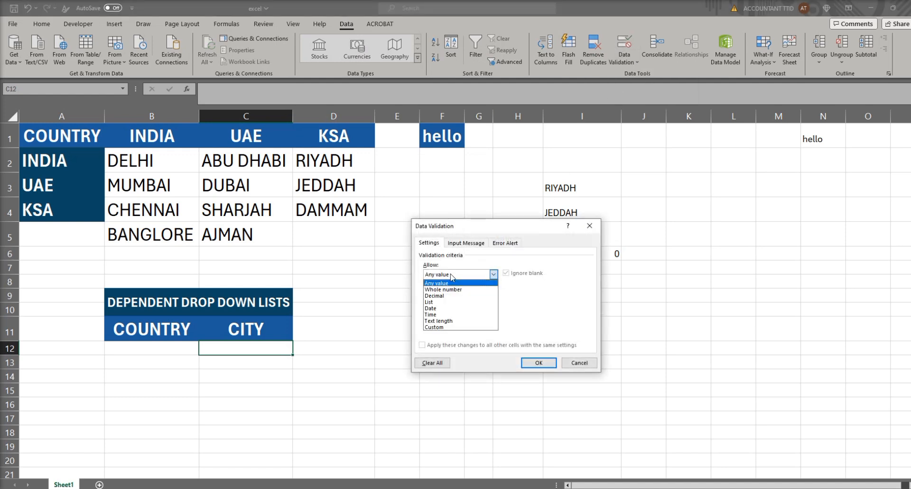
click(446, 306)
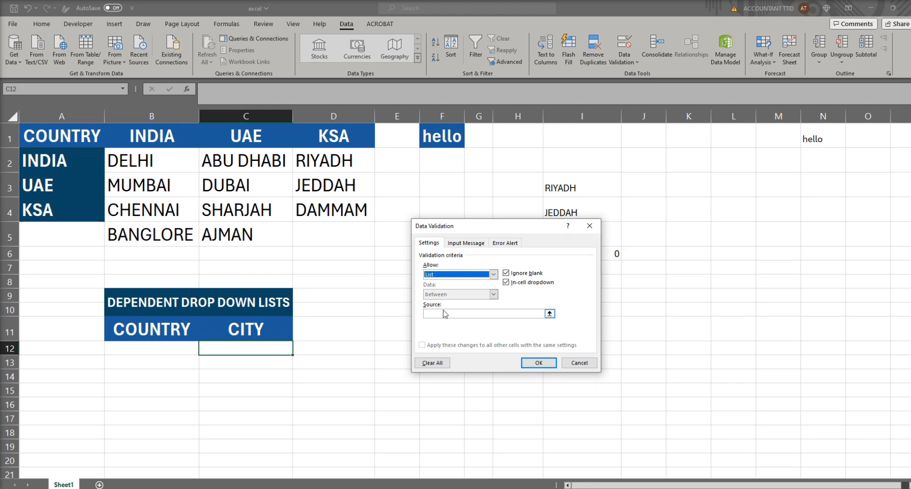
click(444, 312)
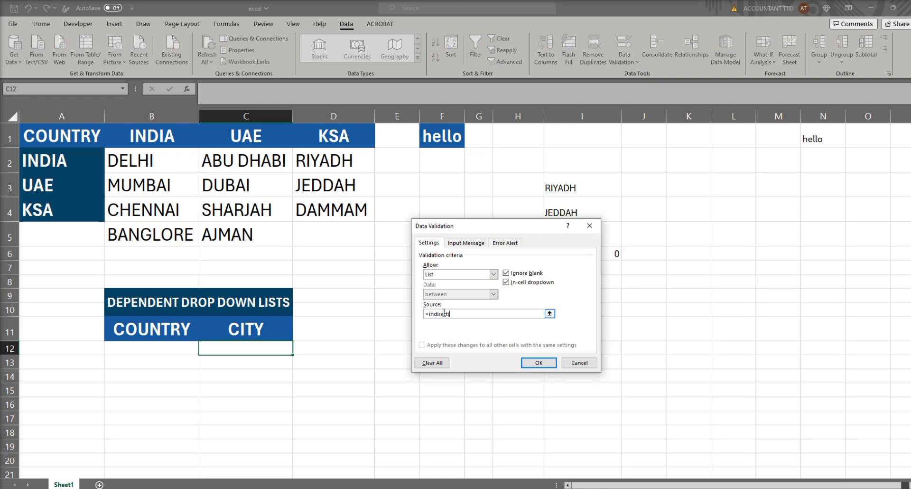
click(178, 348)
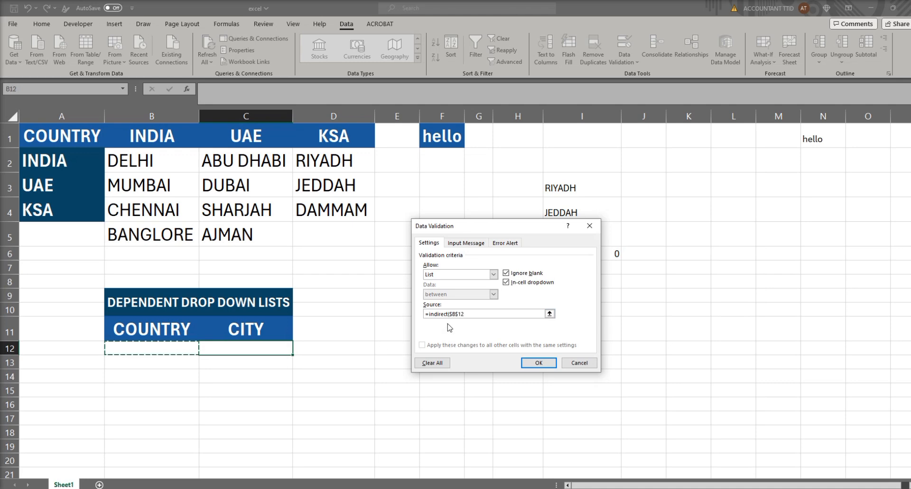
click(460, 313)
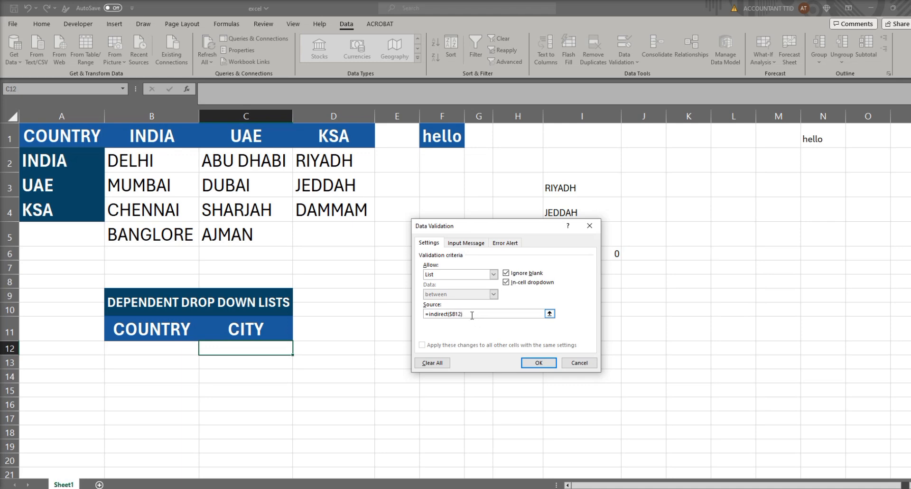
key(Return)
click(457, 282)
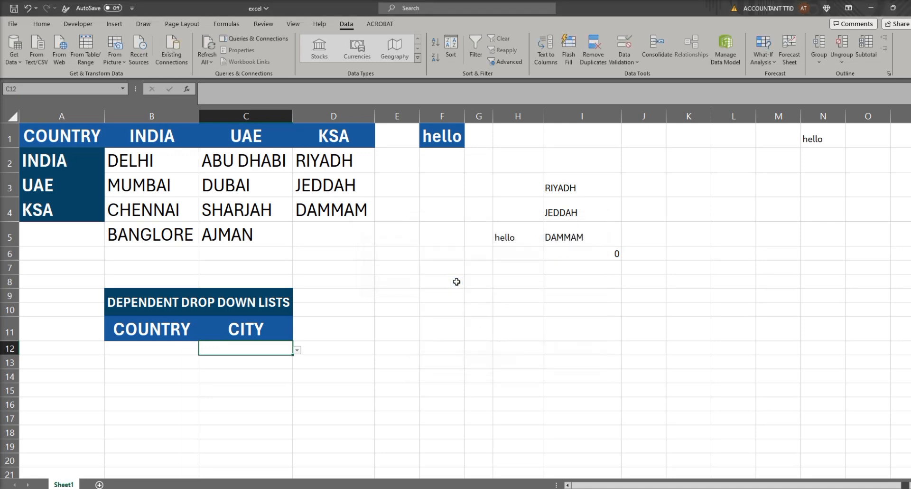
Step: Choose INDIA from the country list in B12 and MUMBAI from the city list in C12
click(164, 349)
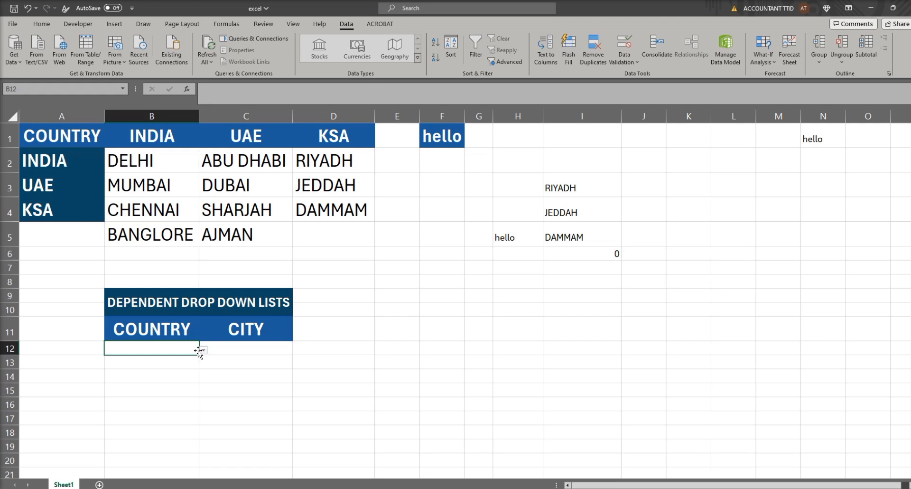
click(204, 350)
click(162, 360)
click(243, 348)
click(298, 352)
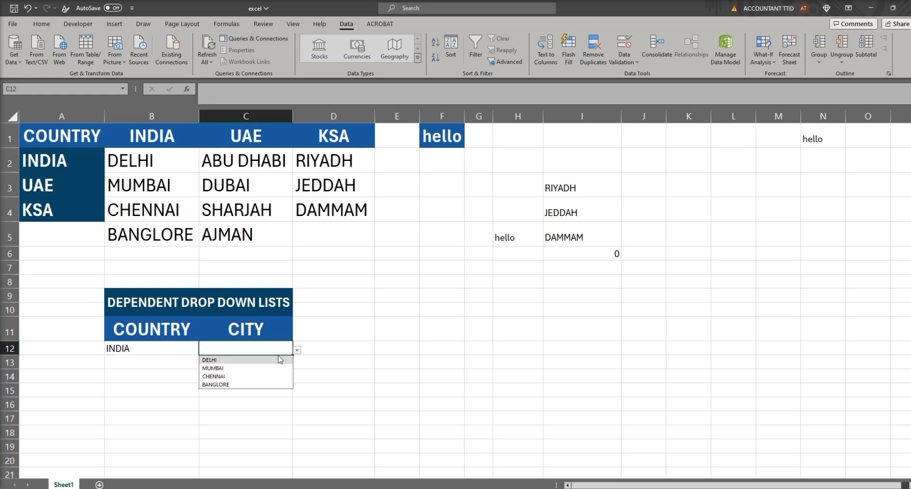
click(246, 369)
Step: Copy cell C12 with its city drop-down to cells C13:C14
key(ctrl+c)
drag(264, 362, 257, 373)
key(ctrl+v)
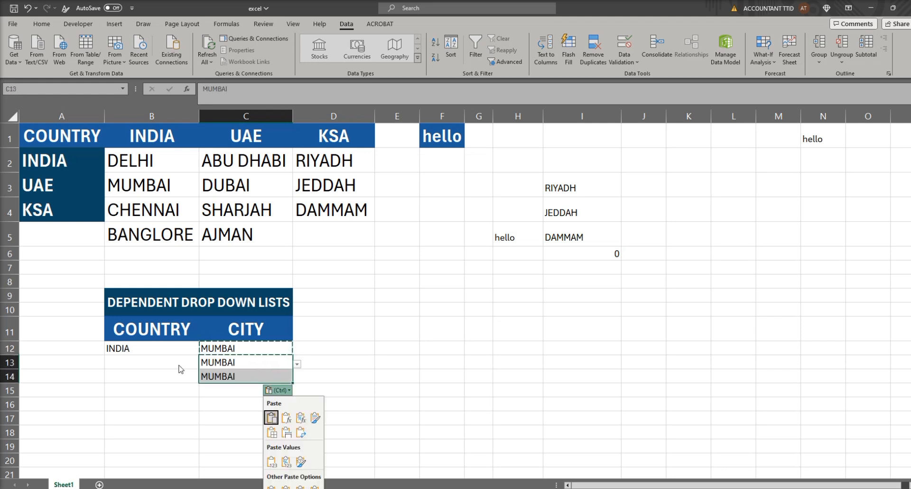
Step: Choose UAE from the country list in B13 and SHARJAH from the city list in C13
click(194, 361)
click(203, 363)
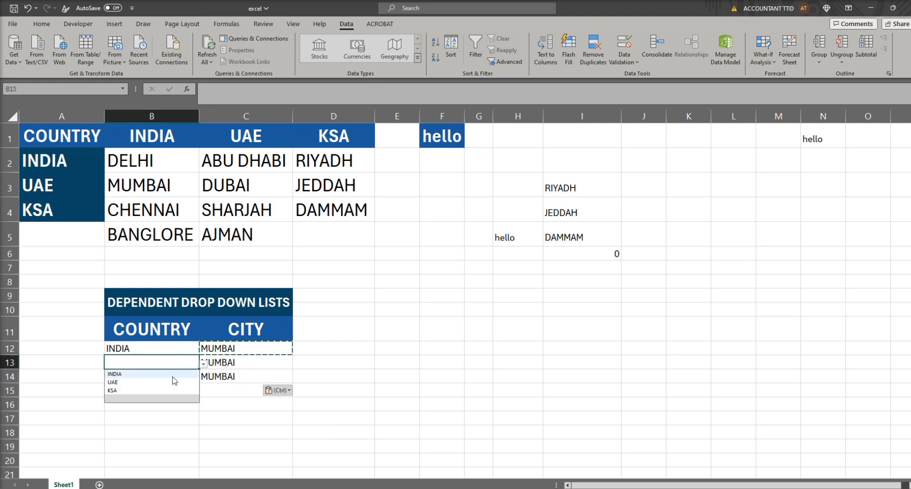
click(163, 383)
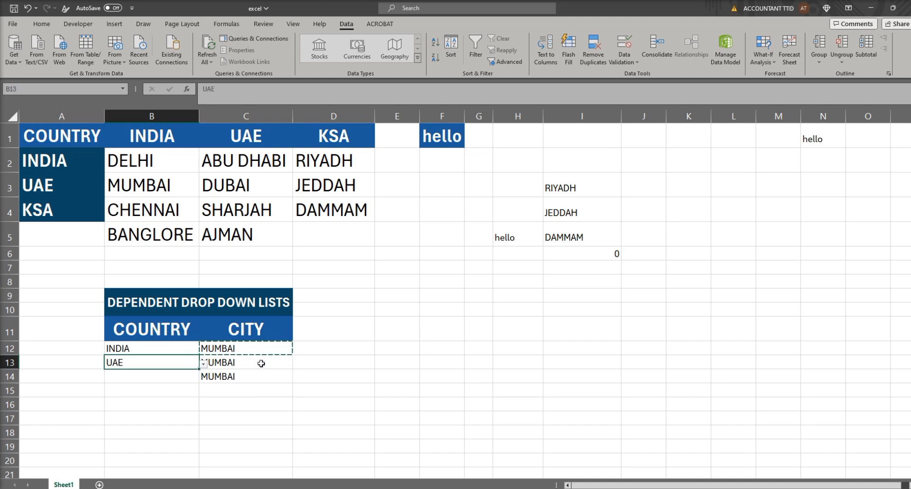
click(262, 363)
click(297, 364)
click(230, 391)
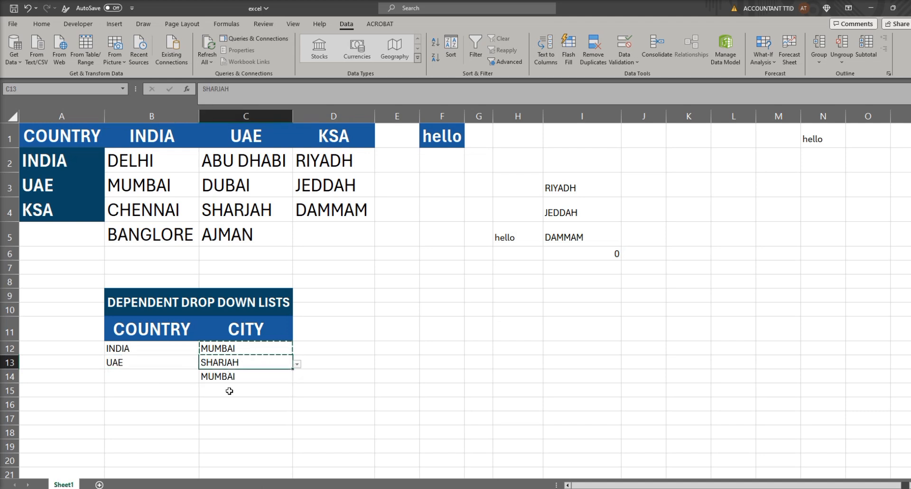
Step: Choose KSA from the country list in B14 and JEDDAH from the city list in C14
click(177, 378)
click(203, 380)
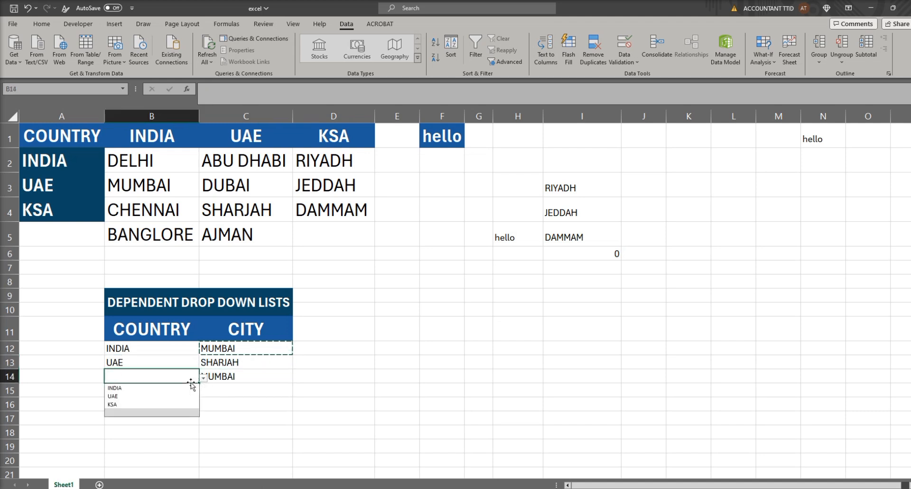
click(161, 407)
click(269, 377)
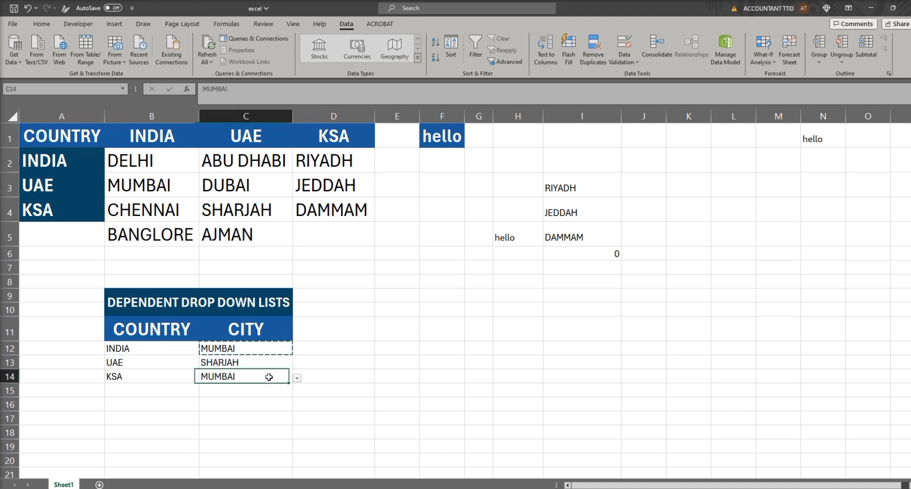
click(297, 378)
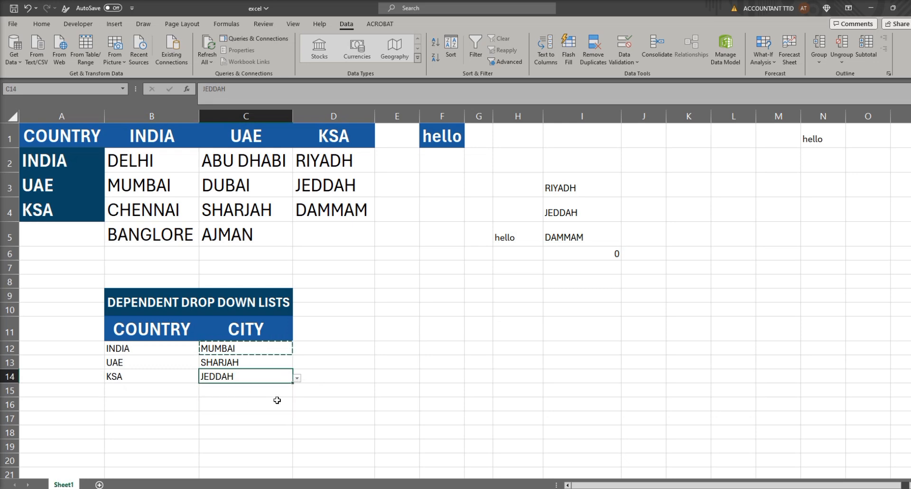